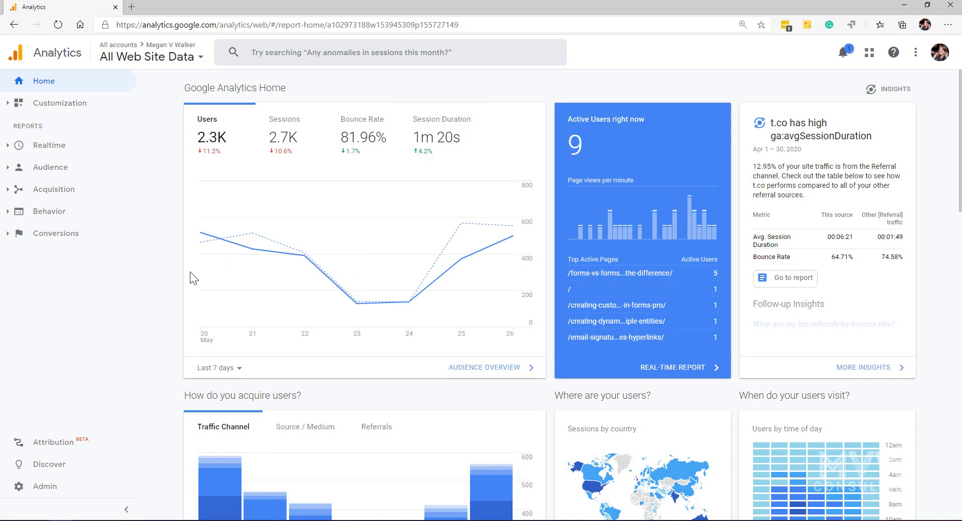
- Switch the admin settings to the Blog Only view and open its filter list
{"action": "left_click", "coordinate": [34, 490]}
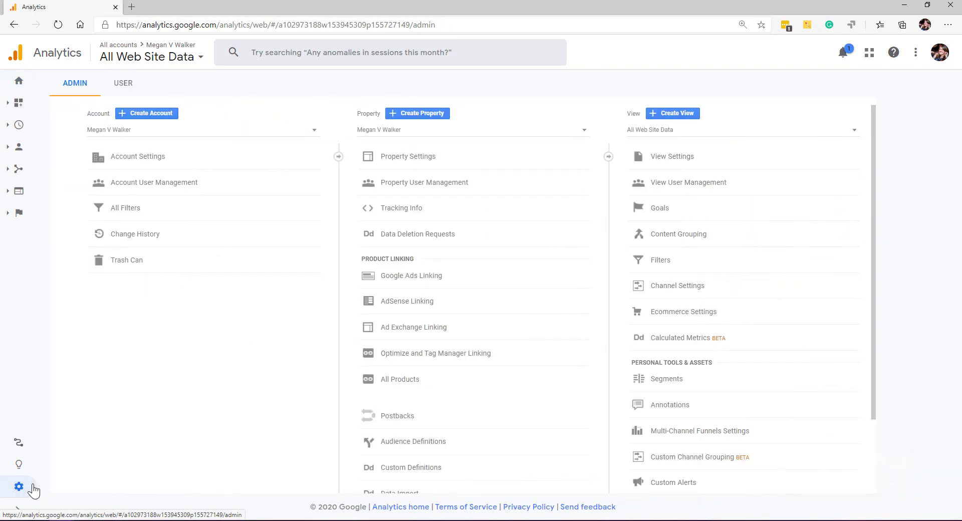
{"action": "left_click", "coordinate": [856, 130]}
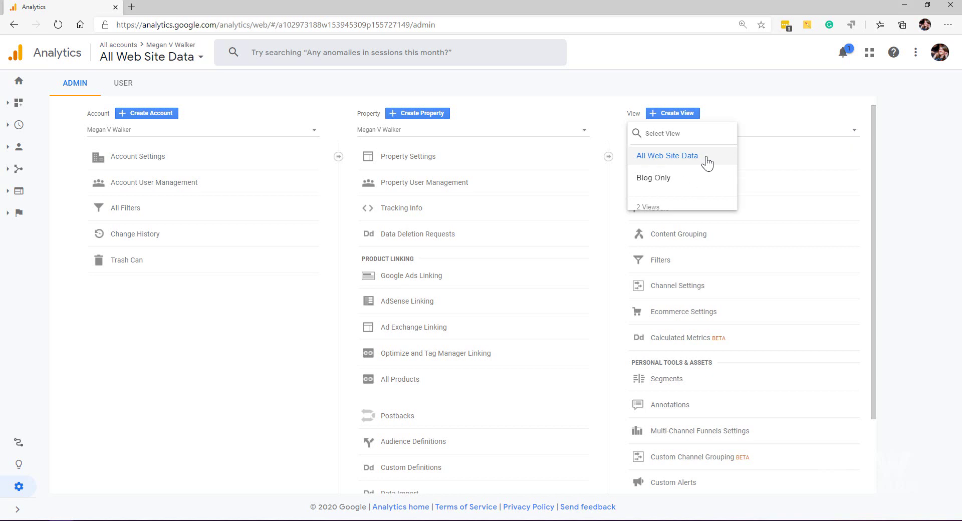
{"action": "left_click", "coordinate": [658, 185]}
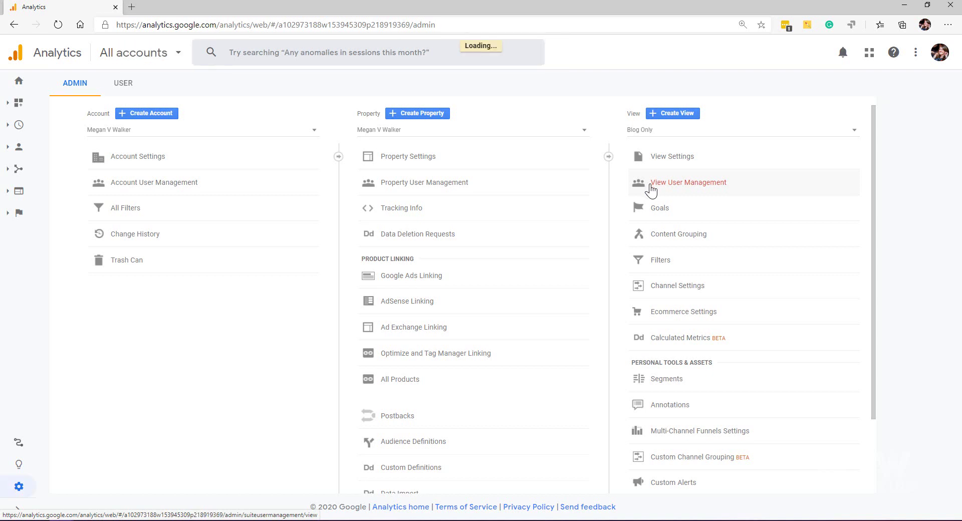
{"action": "left_click", "coordinate": [657, 265]}
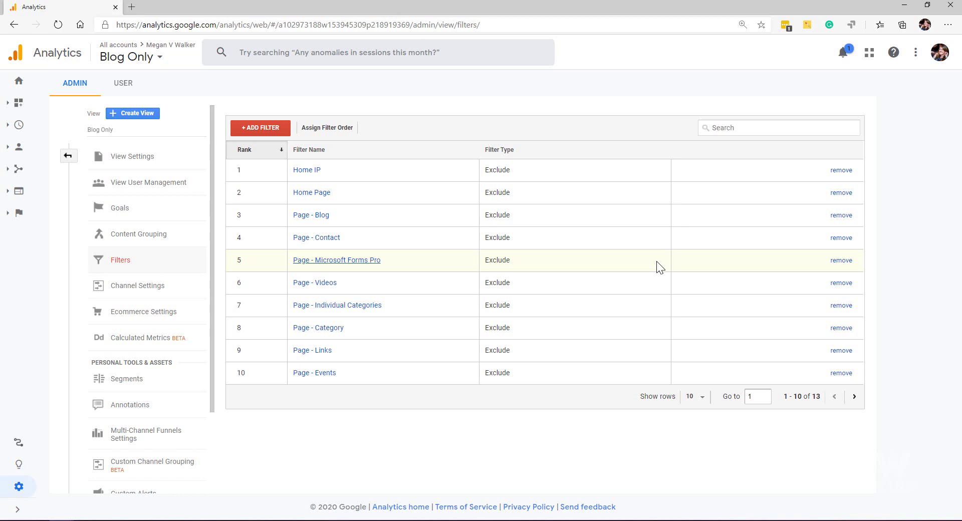
- Load the website in a new browser tab, go to its Blog page and select the page's address
{"action": "left_click", "coordinate": [130, 7]}
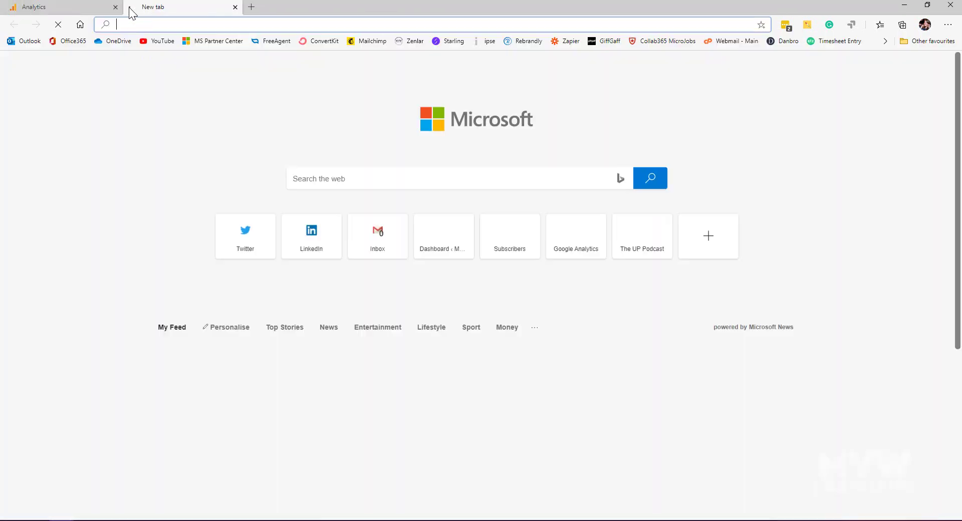
{"action": "type", "text": "mega"}
{"action": "key", "text": "Return"}
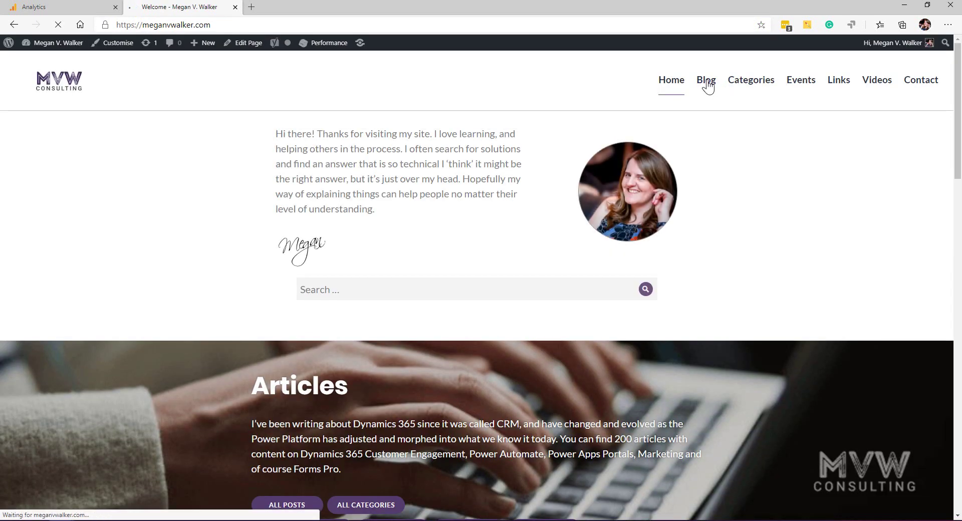
{"action": "left_click", "coordinate": [707, 87]}
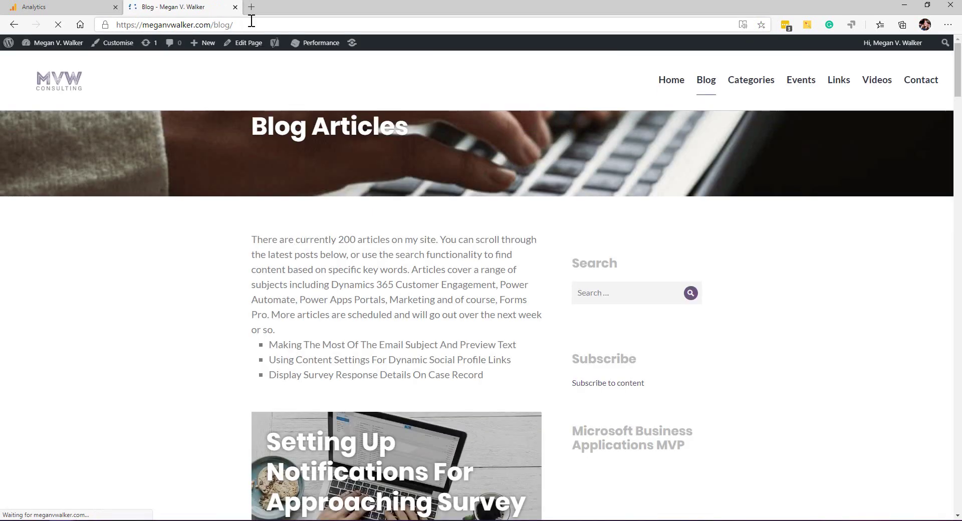
{"action": "left_click", "coordinate": [245, 25]}
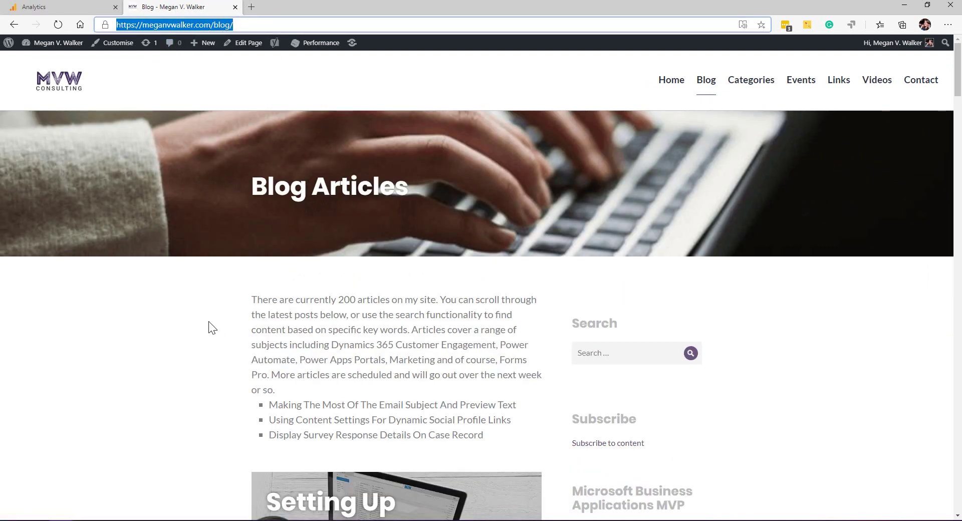
- Open the most-commented article, Forms VS Forms Pro - What Is The Difference?, and highlight the part of its address following the domain
{"action": "scroll", "coordinate": [208, 320], "scroll_direction": "down", "scroll_amount": 8}
{"action": "left_click", "coordinate": [614, 259]}
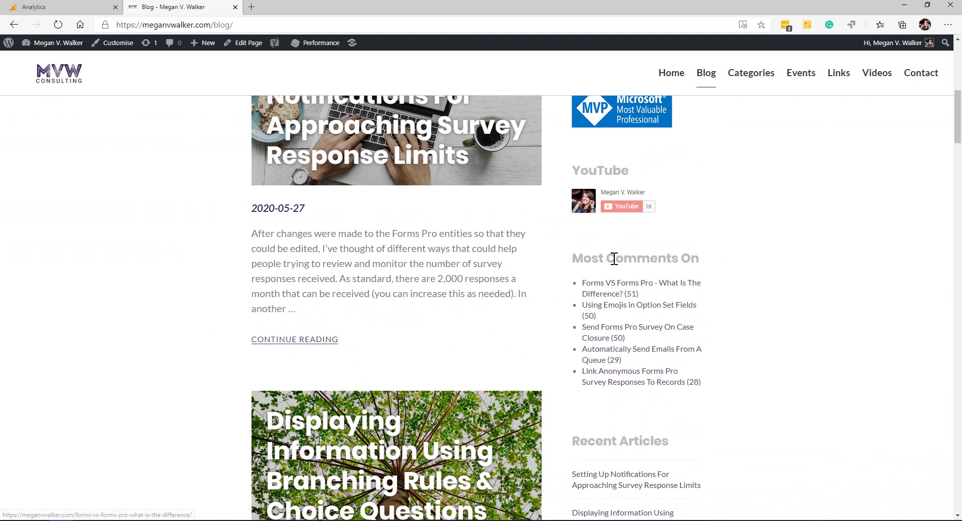
{"action": "left_click", "coordinate": [617, 284]}
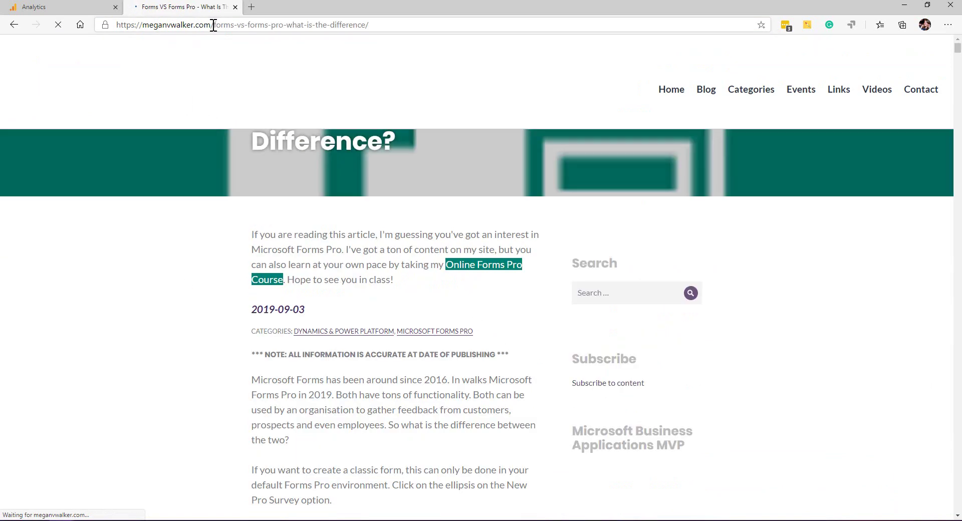
{"action": "left_click_drag", "start_coordinate": [213, 25], "coordinate": [477, 25]}
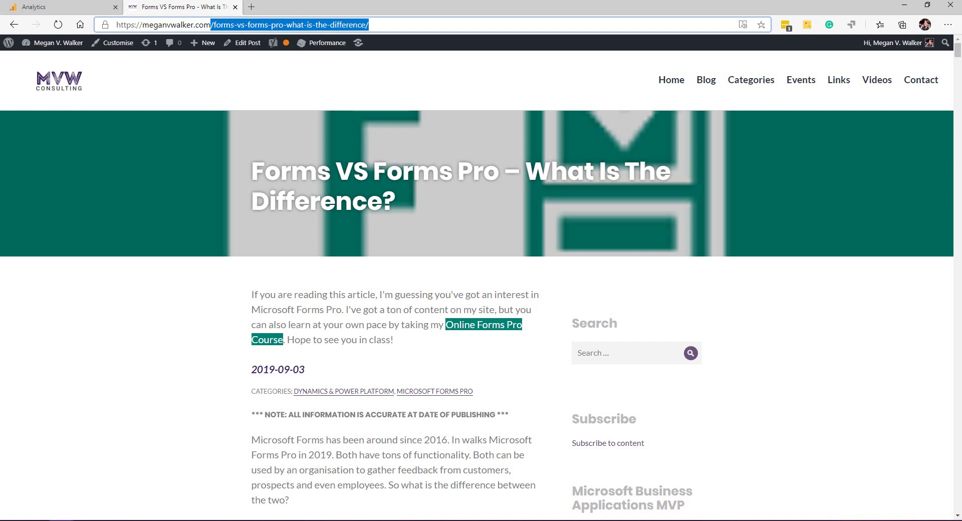
- Back in Google Analytics, draft a new filter that includes only traffic to the subdirectories /blog/, and discard it
{"action": "left_click", "coordinate": [53, 7]}
{"action": "left_click", "coordinate": [260, 128]}
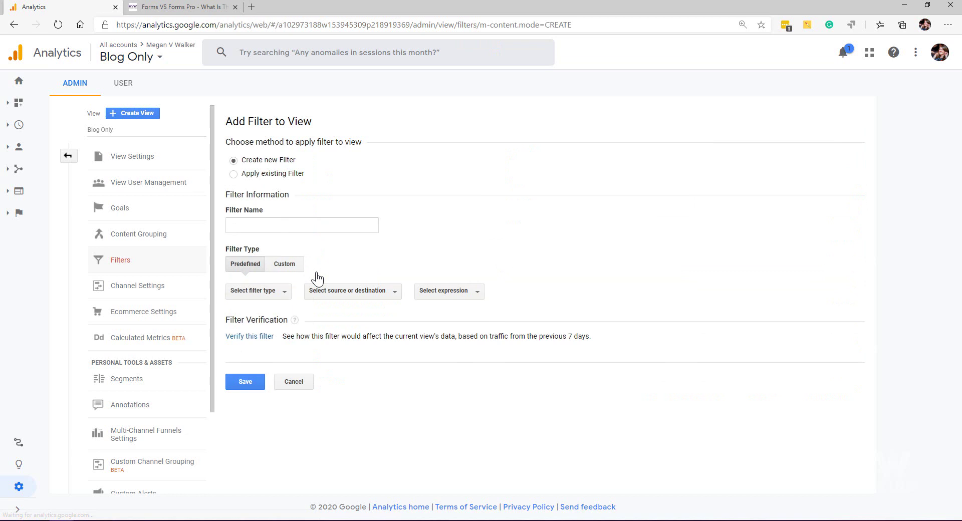
{"action": "left_click", "coordinate": [266, 292]}
{"action": "left_click", "coordinate": [267, 328]}
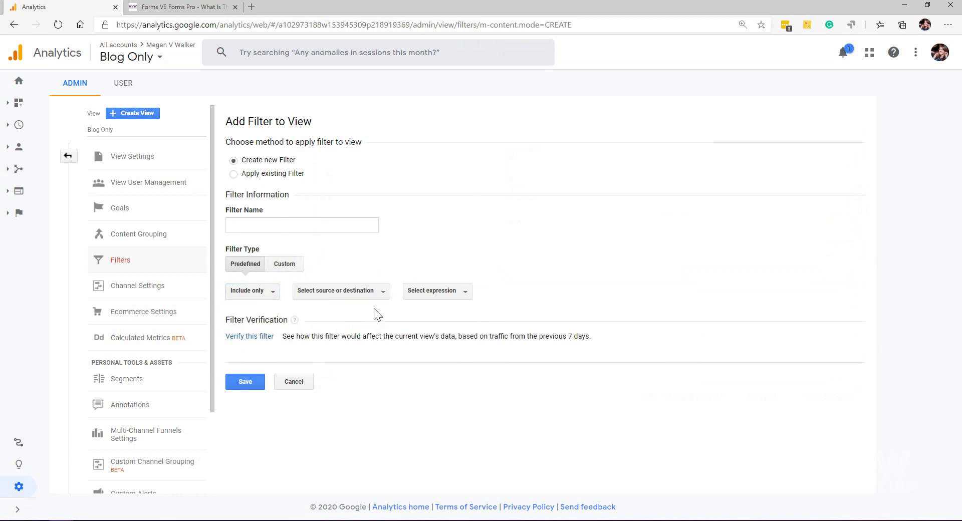
{"action": "left_click", "coordinate": [382, 294]}
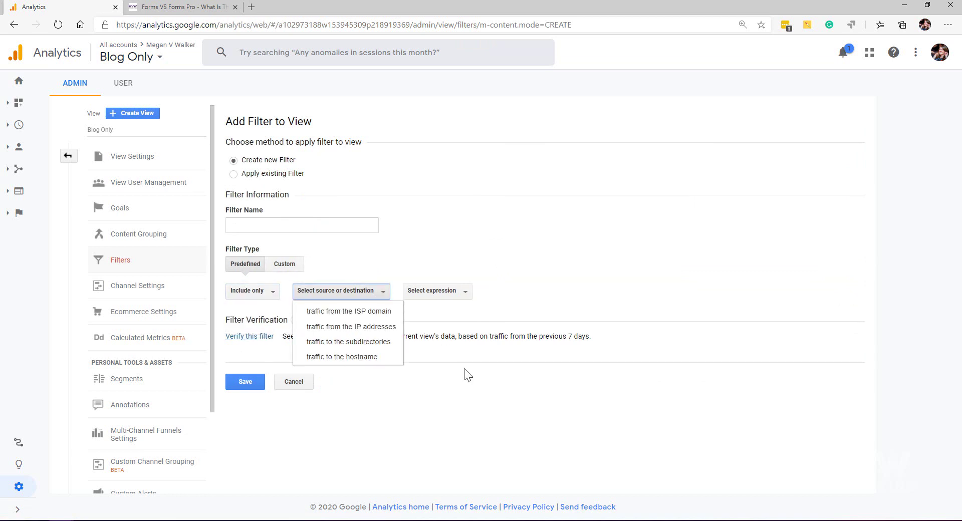
{"action": "left_click", "coordinate": [349, 342]}
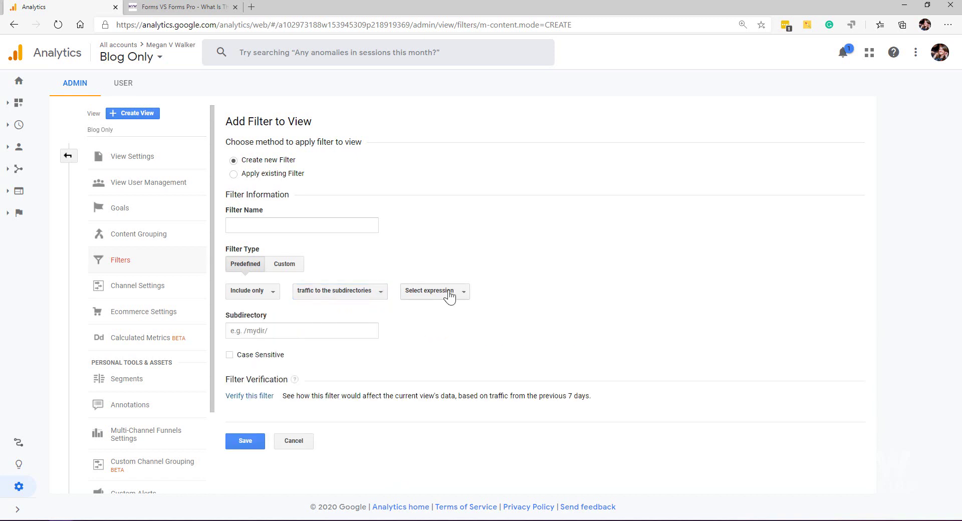
{"action": "left_click", "coordinate": [304, 331]}
{"action": "type", "text": "/"}
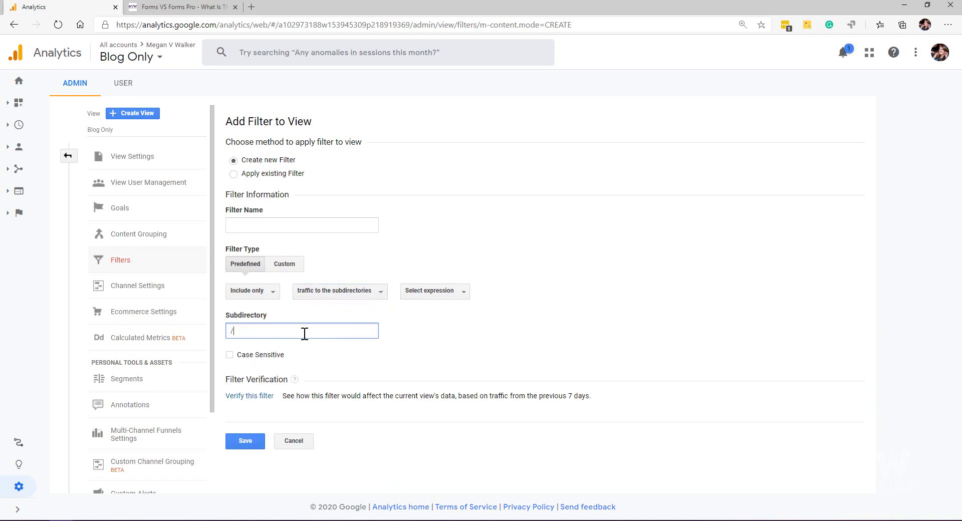
{"action": "type", "text": "blog/"}
{"action": "left_click", "coordinate": [293, 443]}
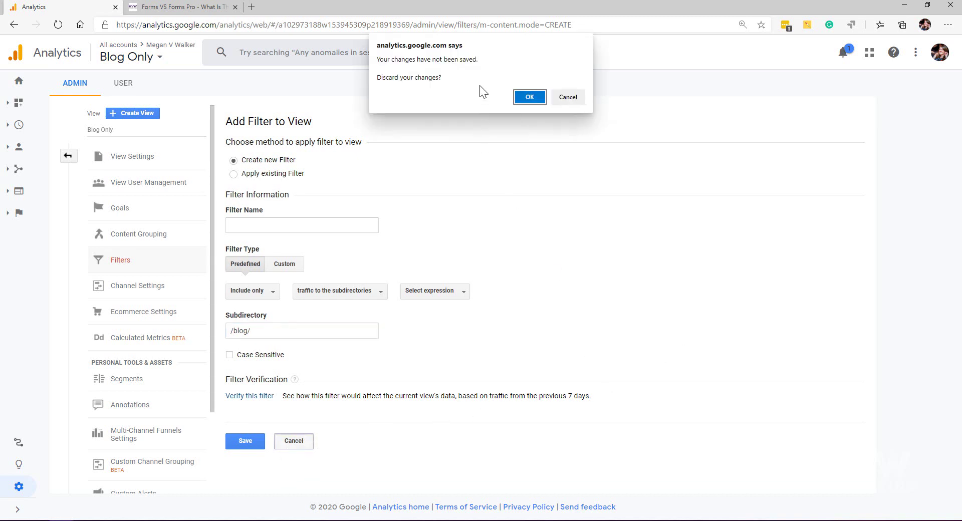
{"action": "left_click", "coordinate": [532, 97]}
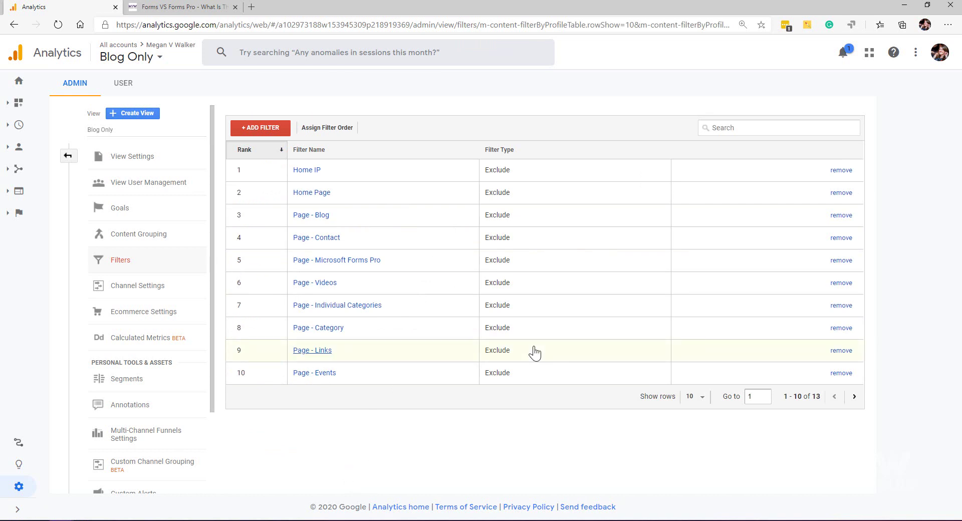
- Inspect the Page - Blog filter's request URI exclusion pattern and leave the filter without saving
{"action": "left_click", "coordinate": [321, 215]}
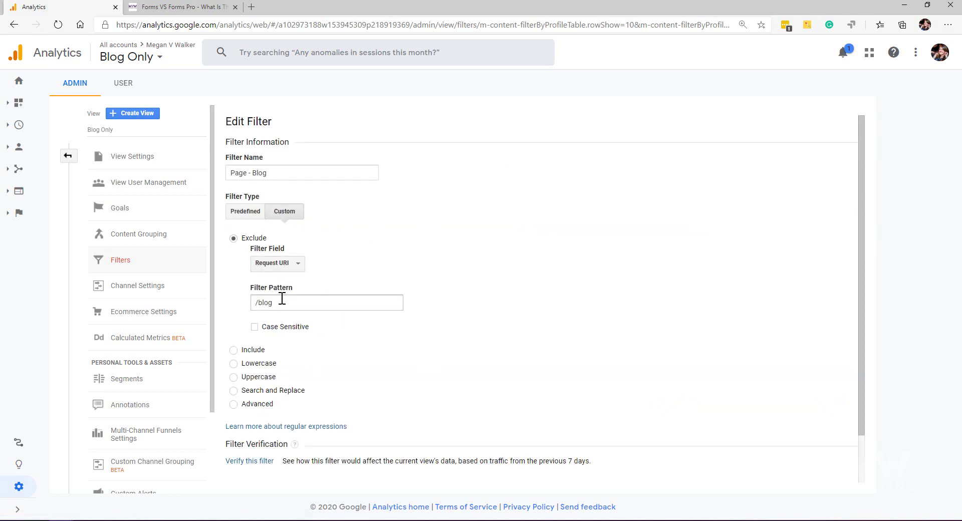
{"action": "left_click_drag", "start_coordinate": [290, 304], "coordinate": [234, 301]}
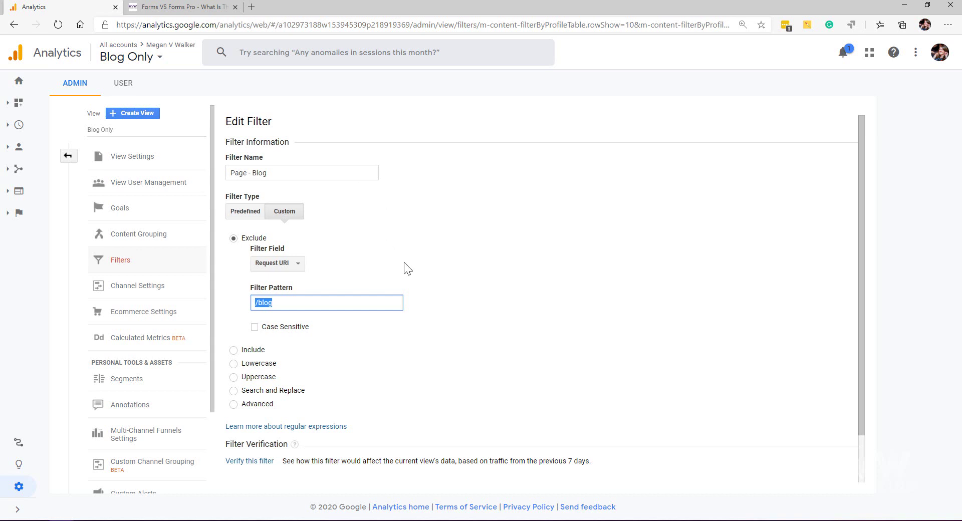
{"action": "scroll", "coordinate": [405, 269], "scroll_direction": "down", "scroll_amount": 2}
{"action": "left_click", "coordinate": [303, 455]}
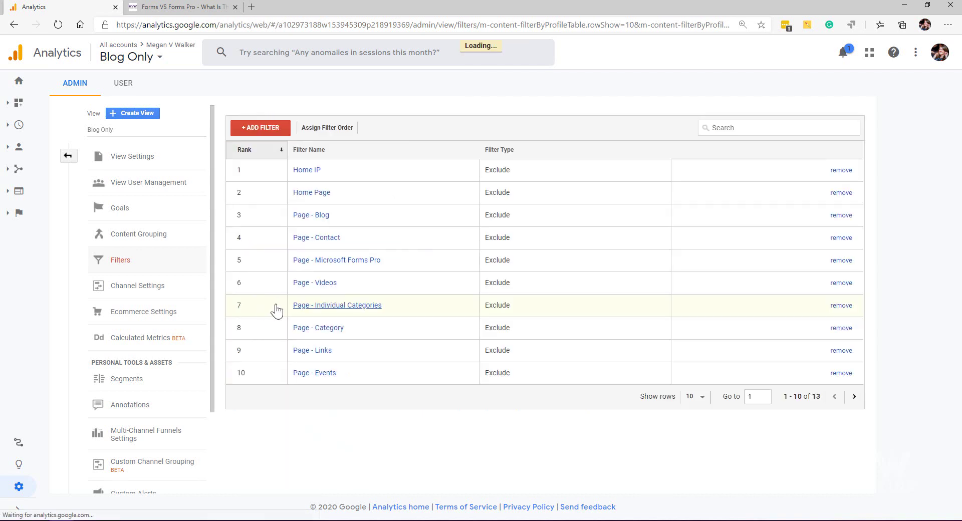
- Inspect the Page - Contact filter's exclusion pattern and return to the filter list without saving
{"action": "left_click", "coordinate": [314, 240]}
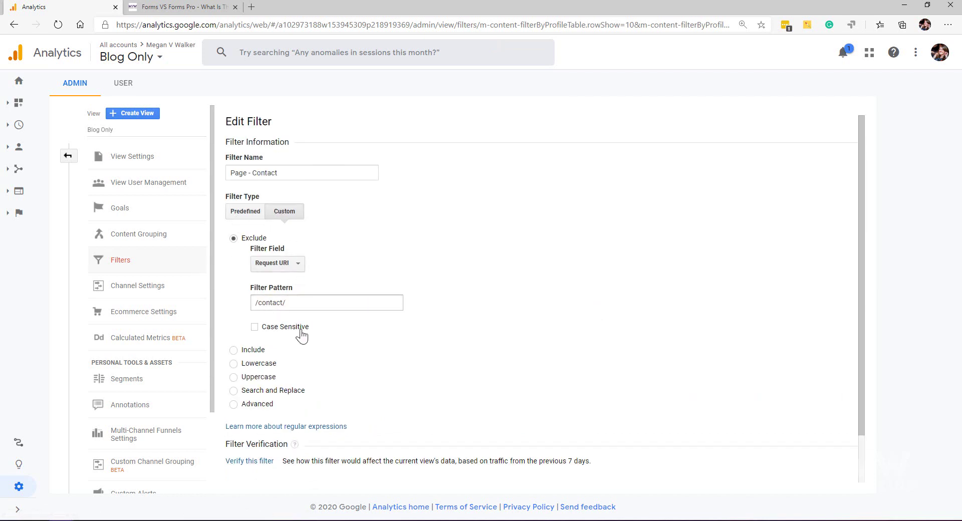
{"action": "left_click_drag", "start_coordinate": [308, 304], "coordinate": [232, 303]}
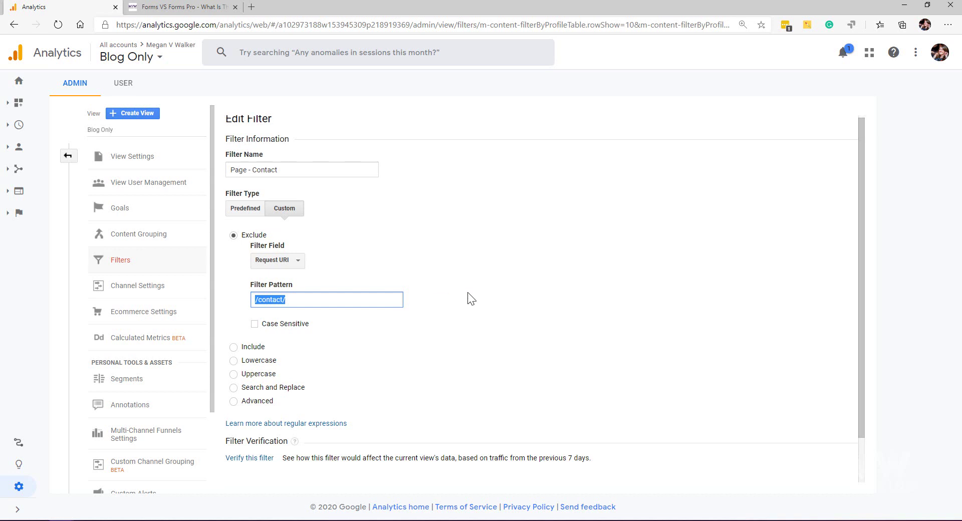
{"action": "scroll", "coordinate": [468, 296], "scroll_direction": "down", "scroll_amount": 1}
{"action": "left_click", "coordinate": [297, 452]}
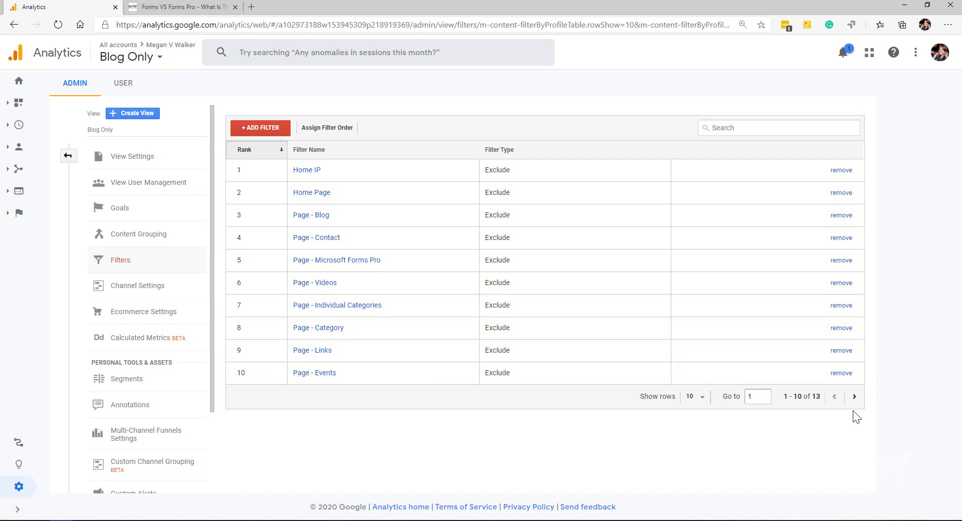
- Examine the remaining filters and the ConvertKit - Subscriber Links filter's exclusion pattern, leaving it without saving
{"action": "left_click", "coordinate": [854, 397]}
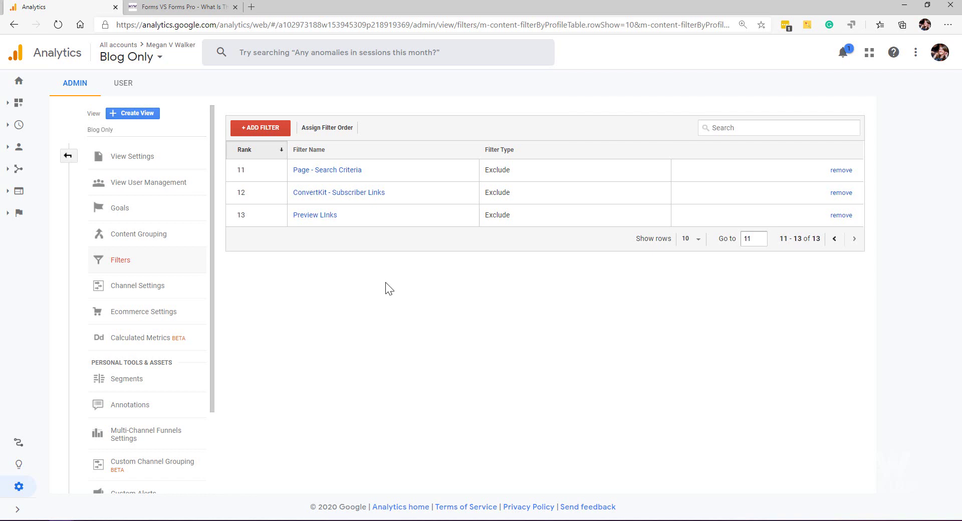
{"action": "left_click", "coordinate": [374, 200]}
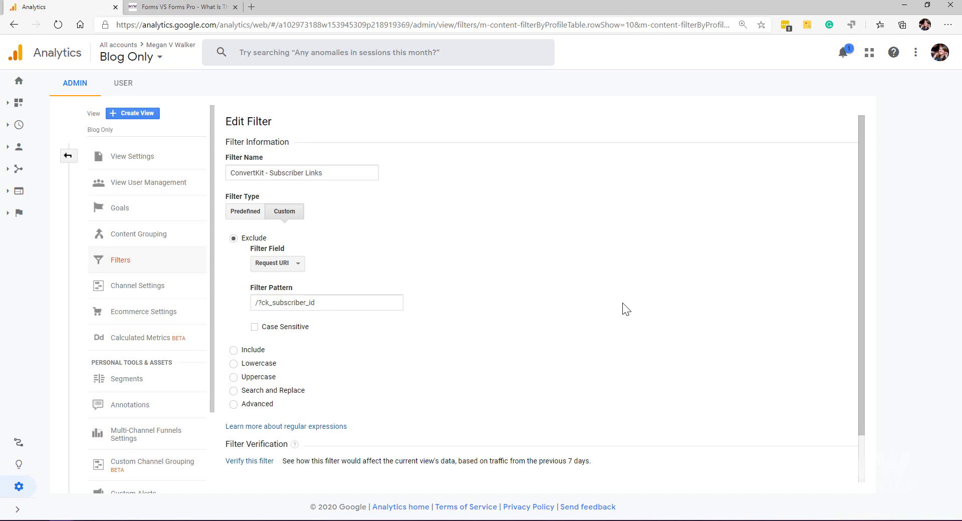
{"action": "left_click_drag", "start_coordinate": [370, 302], "coordinate": [212, 295]}
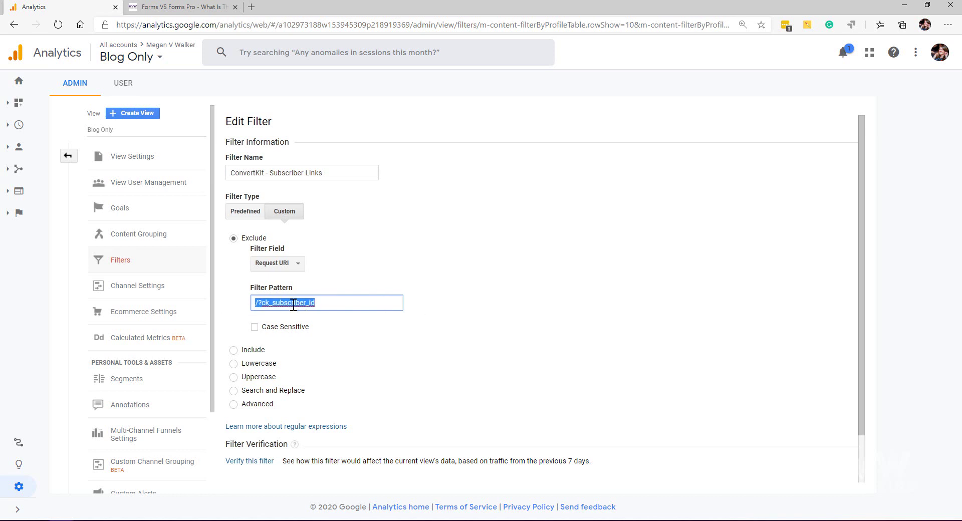
{"action": "scroll", "coordinate": [591, 304], "scroll_direction": "down", "scroll_amount": 2}
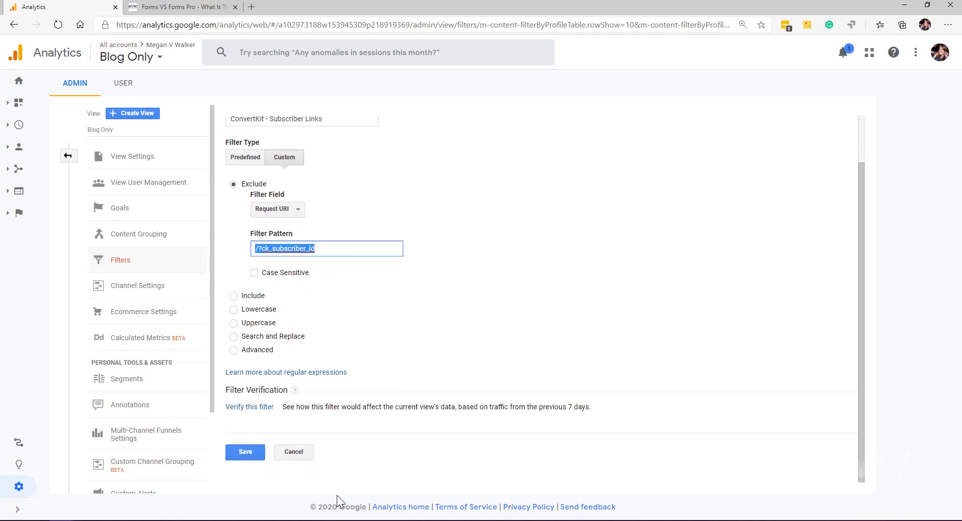
{"action": "left_click", "coordinate": [302, 457]}
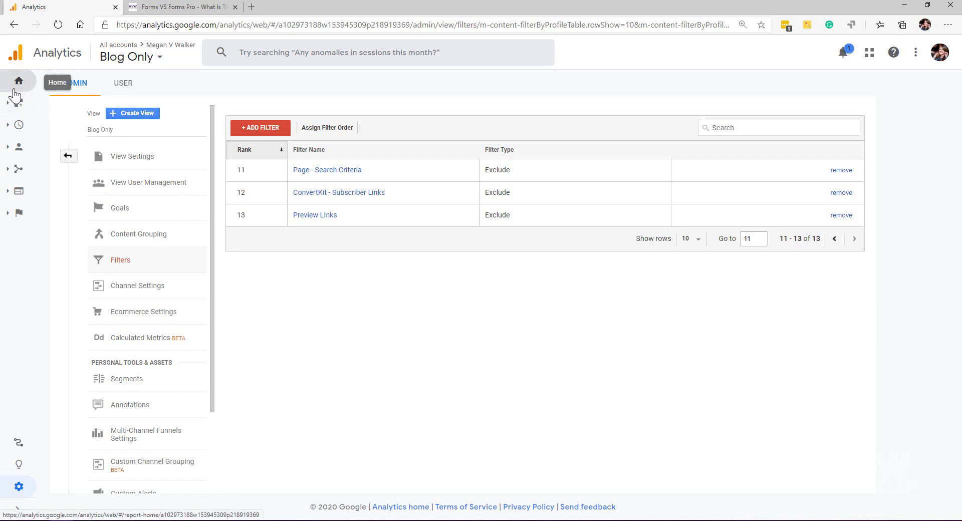
- View the Realtime Overview report for the Blog Only view and examine its top active pages and locations
{"action": "left_click", "coordinate": [18, 125]}
{"action": "left_click", "coordinate": [62, 171]}
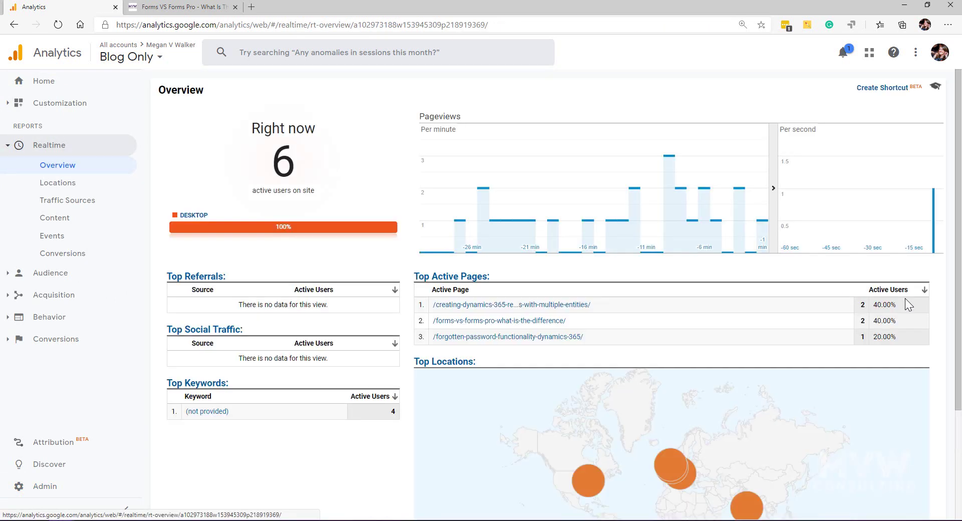
{"action": "scroll", "coordinate": [535, 363], "scroll_direction": "down", "scroll_amount": 2}
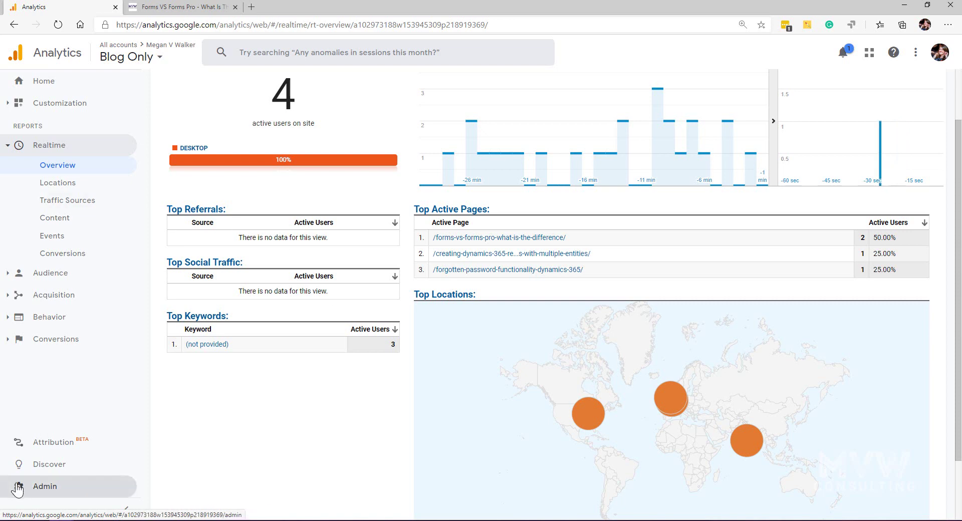
- Check the property's available views, start a new reporting view and review its setup options
{"action": "left_click", "coordinate": [49, 492]}
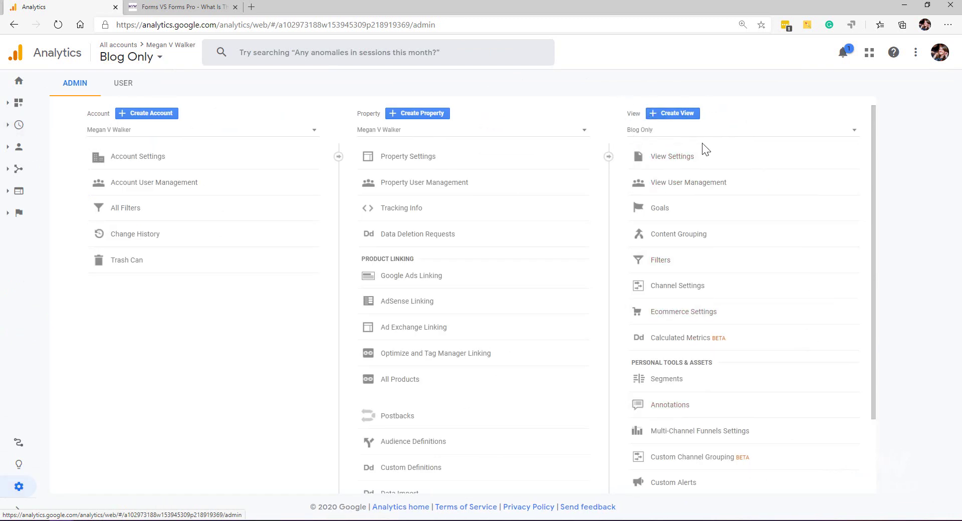
{"action": "left_click", "coordinate": [776, 134]}
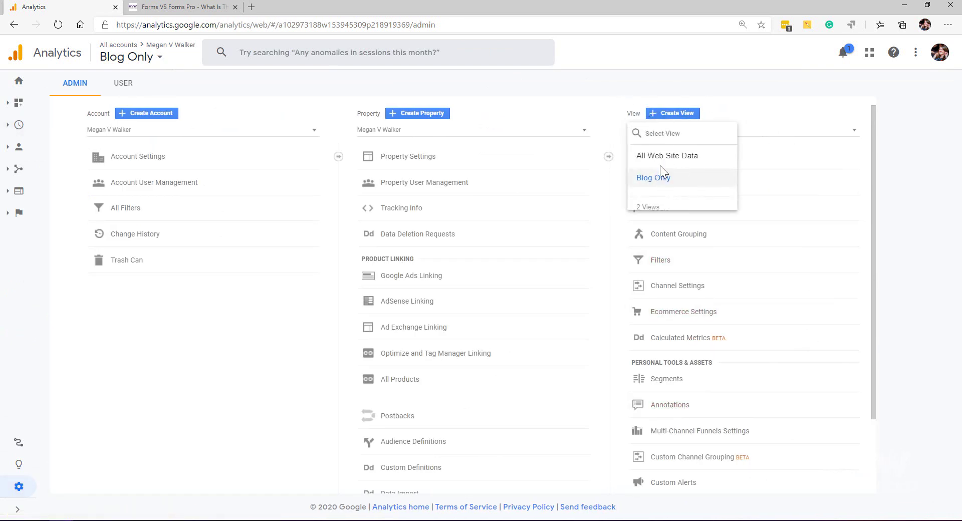
{"action": "left_click", "coordinate": [664, 114]}
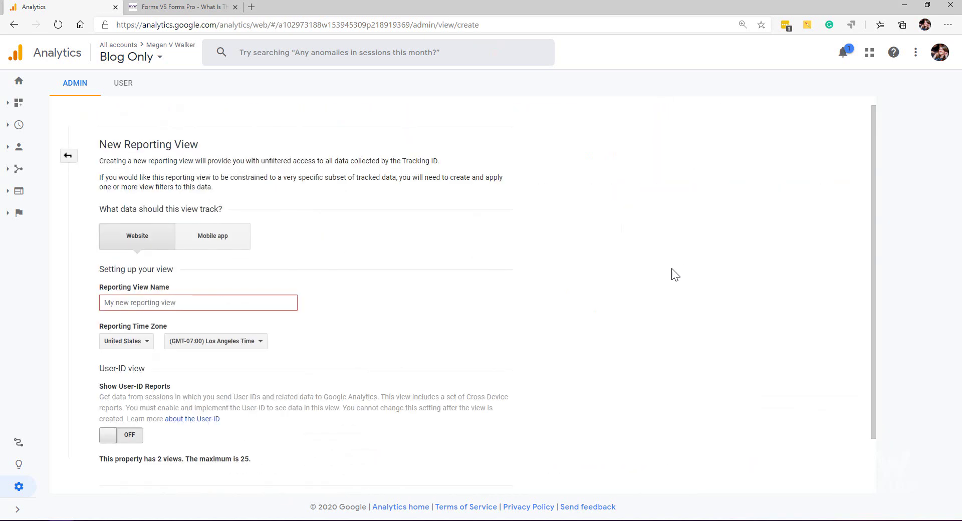
{"action": "scroll", "coordinate": [547, 298], "scroll_direction": "down", "scroll_amount": 2}
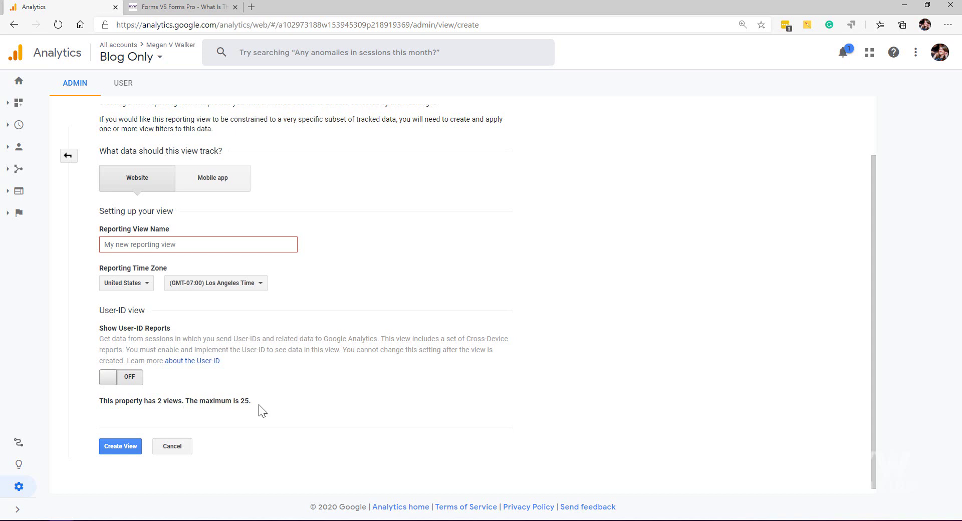
- Create a reporting view named Google Analytics Series with United Kingdom as its time zone country, and check the list of views
{"action": "scroll", "coordinate": [314, 412], "scroll_direction": "up", "scroll_amount": 2}
{"action": "left_click", "coordinate": [176, 299]}
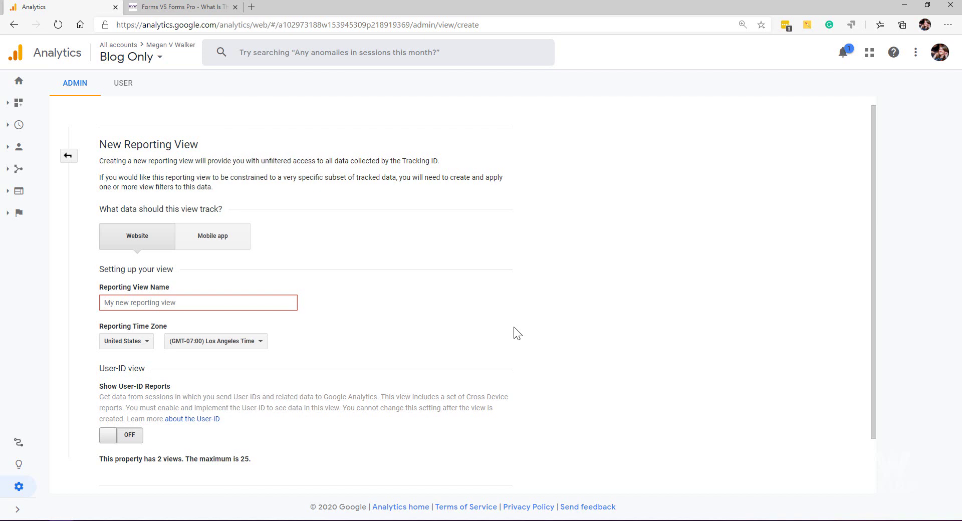
{"action": "type", "text": "Google An"}
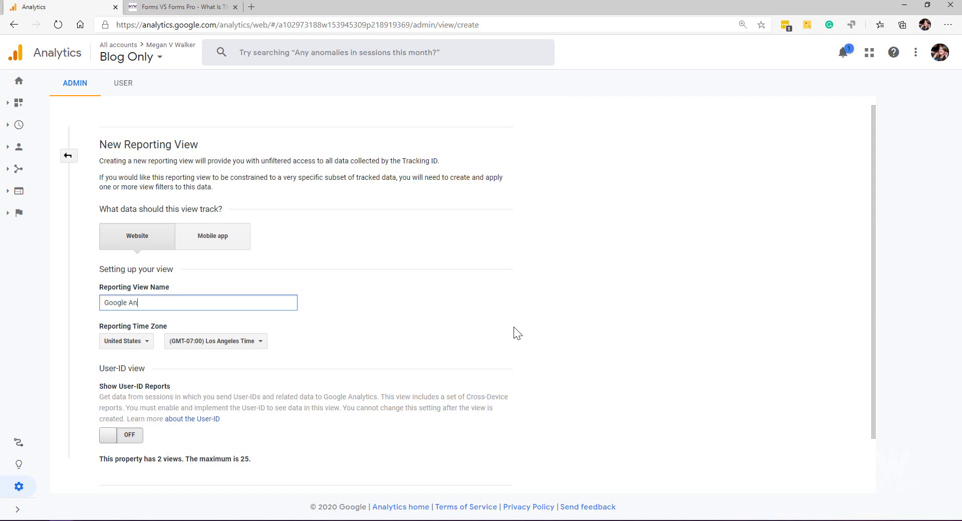
{"action": "type", "text": "alytics Series"}
{"action": "left_click", "coordinate": [124, 341]}
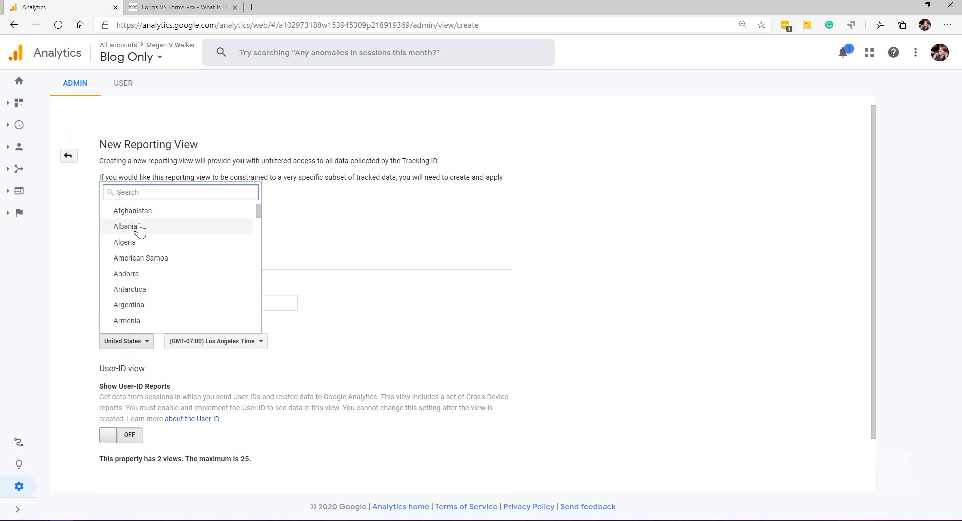
{"action": "type", "text": "unit"}
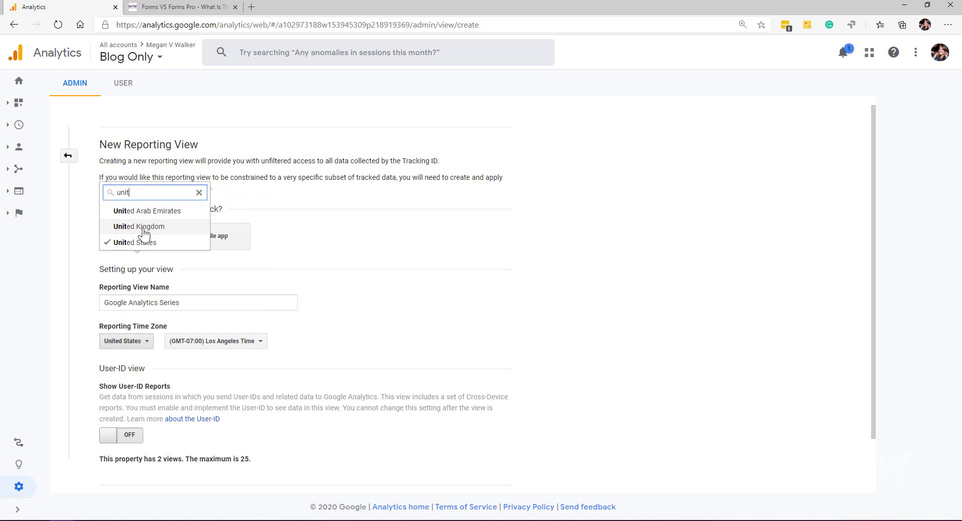
{"action": "left_click", "coordinate": [144, 228]}
{"action": "scroll", "coordinate": [398, 359], "scroll_direction": "down", "scroll_amount": 2}
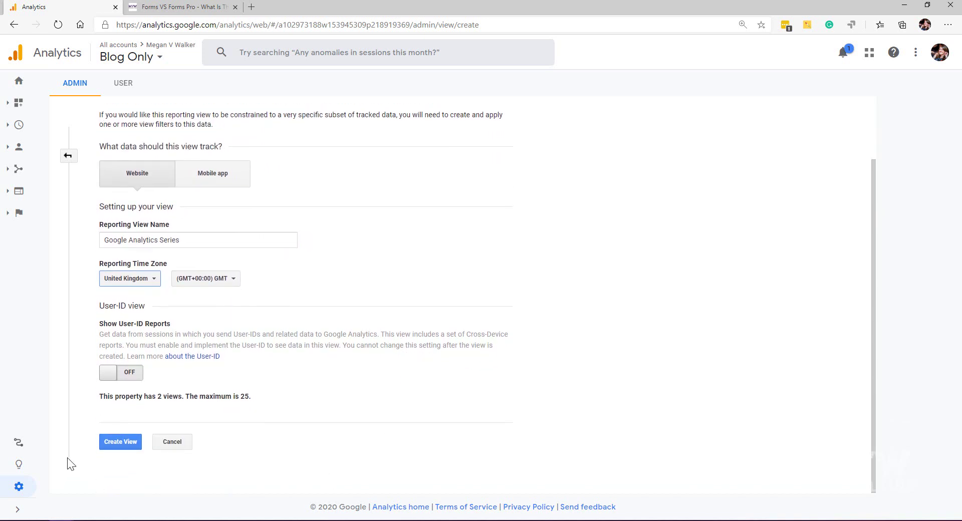
{"action": "left_click", "coordinate": [116, 443]}
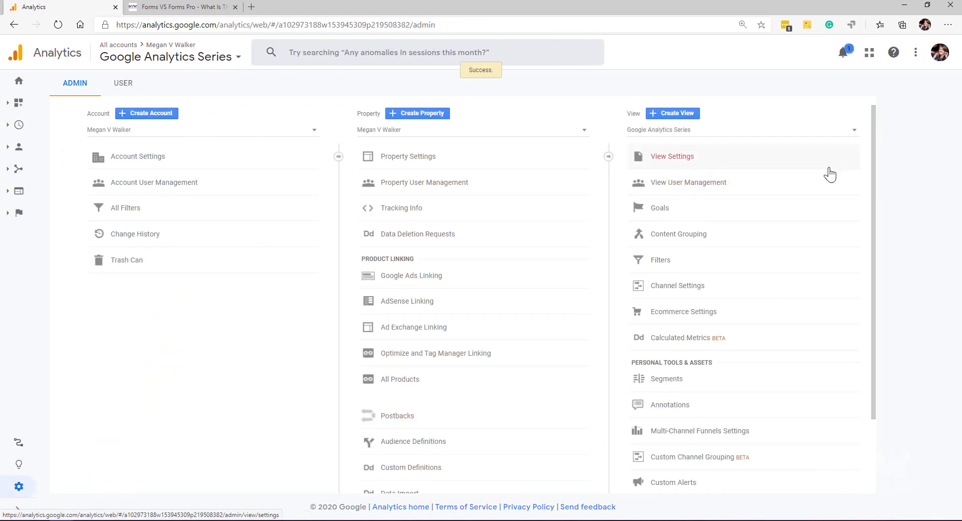
{"action": "left_click", "coordinate": [732, 134]}
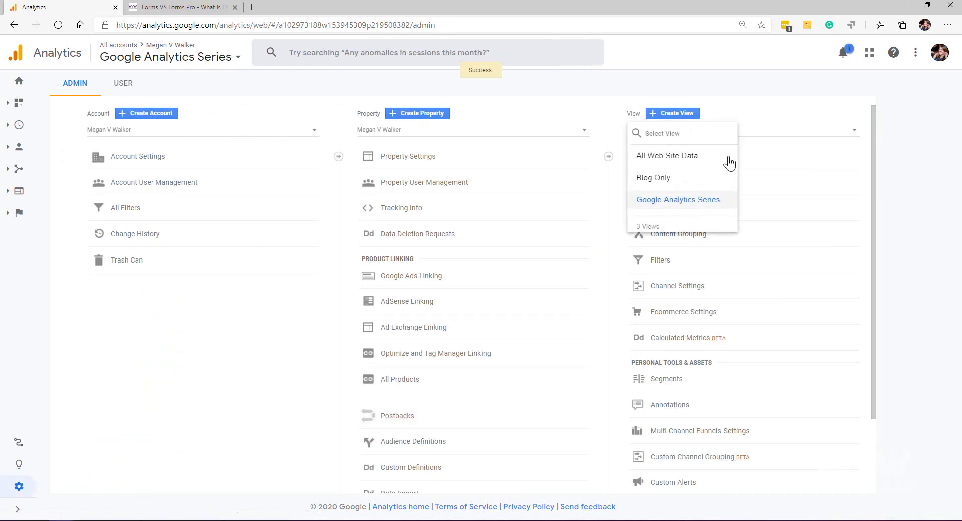
{"action": "left_click", "coordinate": [899, 206]}
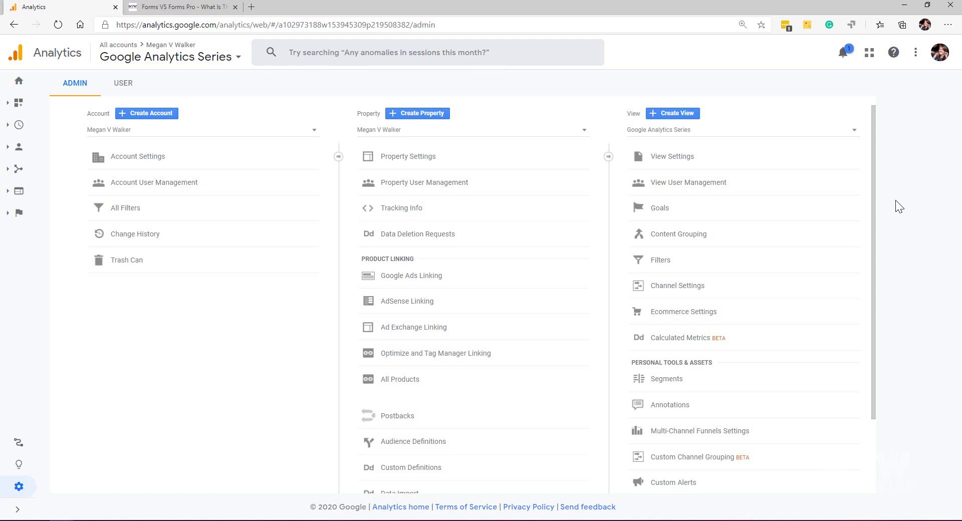
- Apply the second existing Exclude Home IP Address filter to the Google Analytics Series view and save it
{"action": "left_click", "coordinate": [670, 261]}
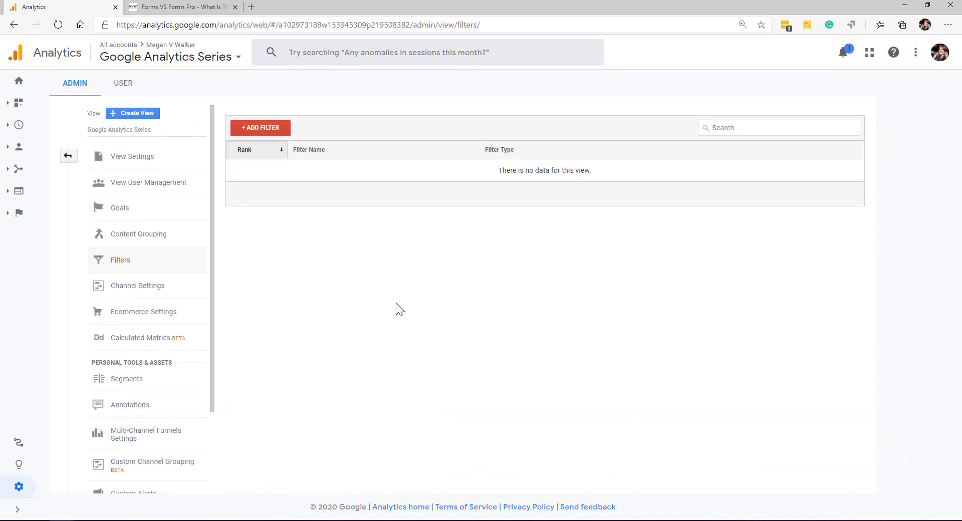
{"action": "left_click", "coordinate": [259, 131]}
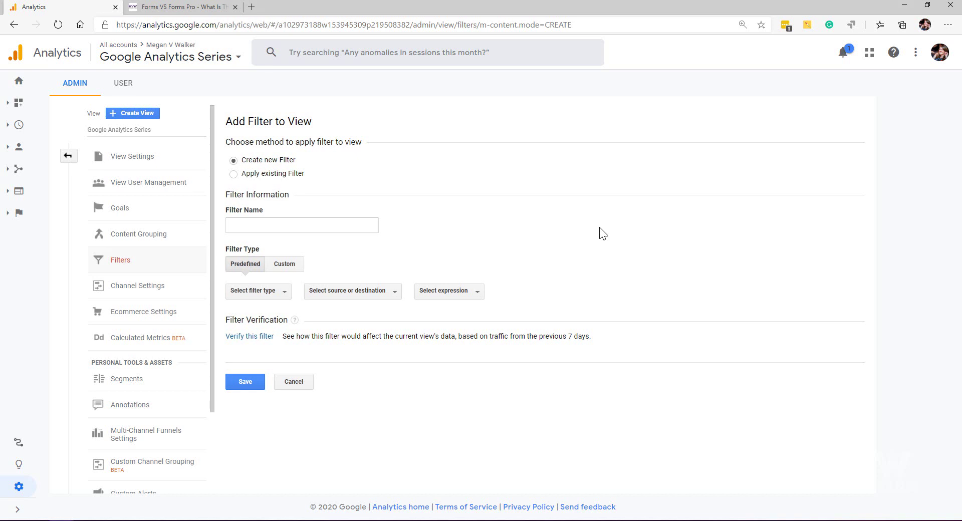
{"action": "left_click", "coordinate": [233, 174]}
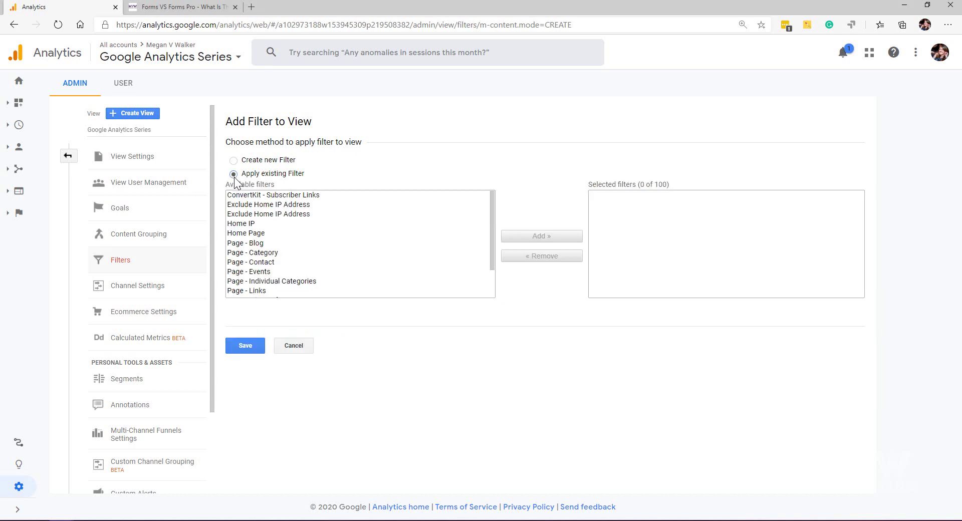
{"action": "left_click", "coordinate": [298, 214]}
{"action": "left_click", "coordinate": [533, 241]}
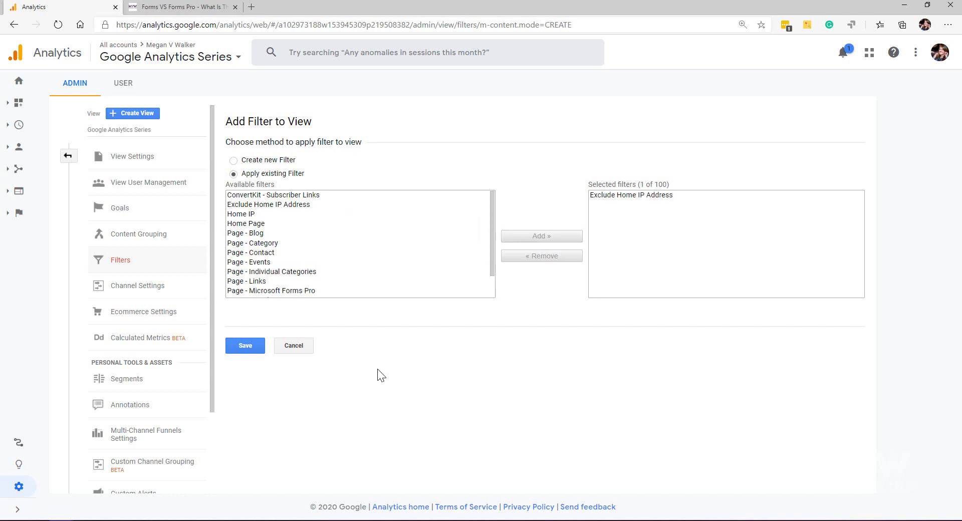
{"action": "left_click", "coordinate": [247, 347]}
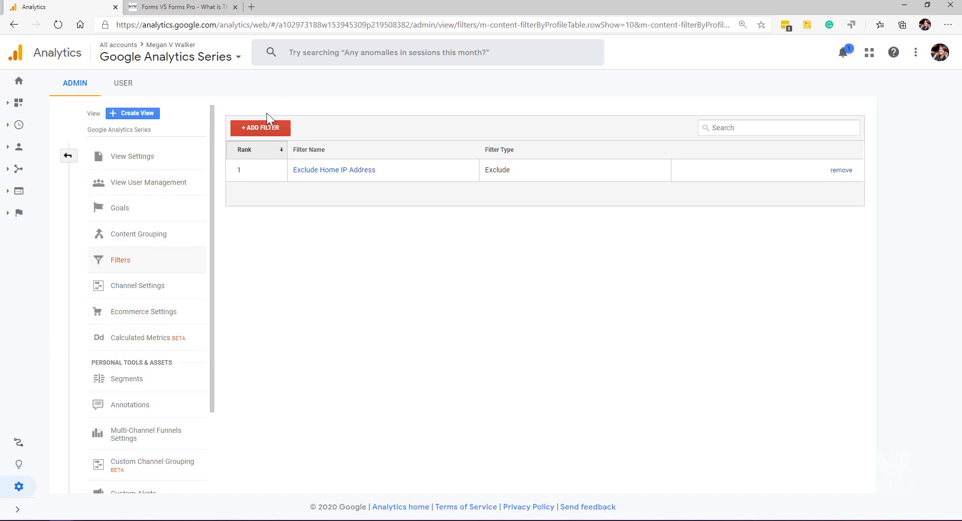
- Start a new filter for the view named GA Pages, with a custom filter type set to Include
{"action": "left_click", "coordinate": [260, 130]}
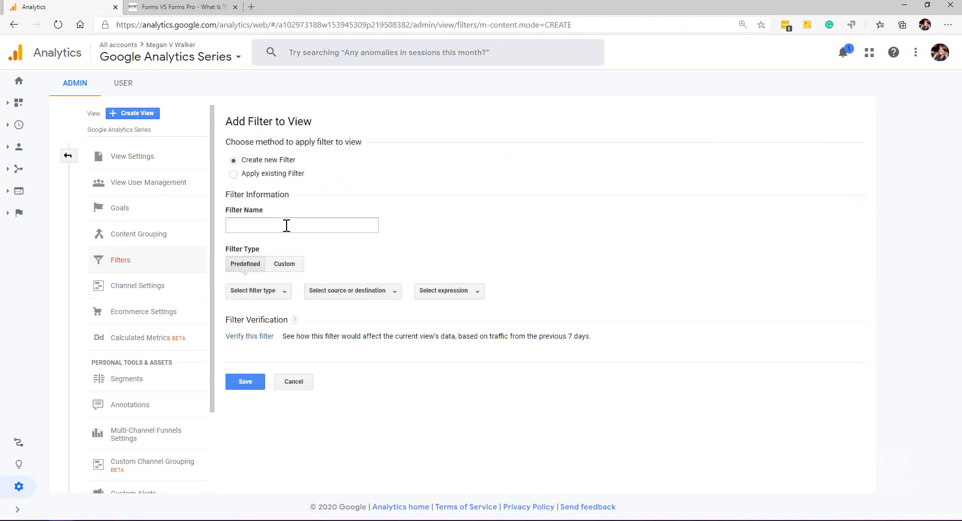
{"action": "left_click", "coordinate": [286, 226]}
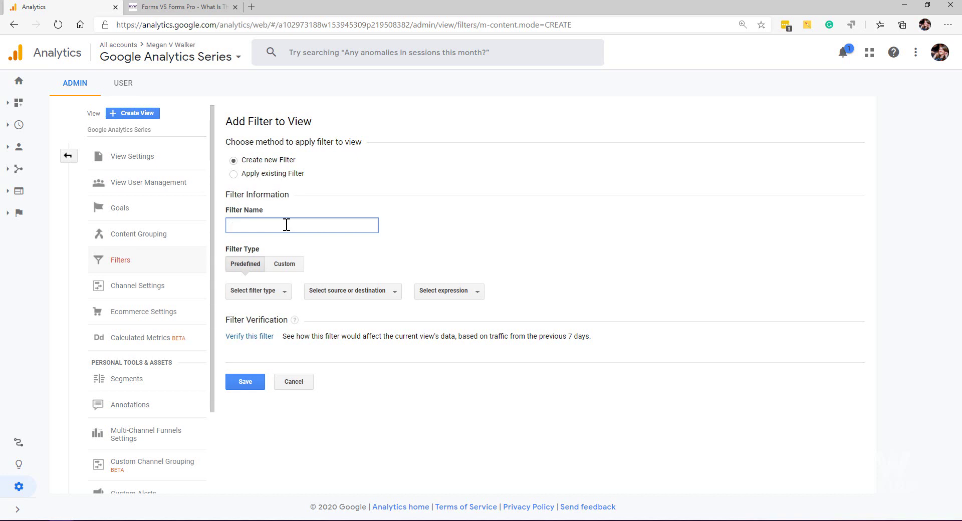
{"action": "type", "text": "GA Pages"}
{"action": "left_click", "coordinate": [284, 264]}
{"action": "scroll", "coordinate": [391, 251], "scroll_direction": "down", "scroll_amount": 1}
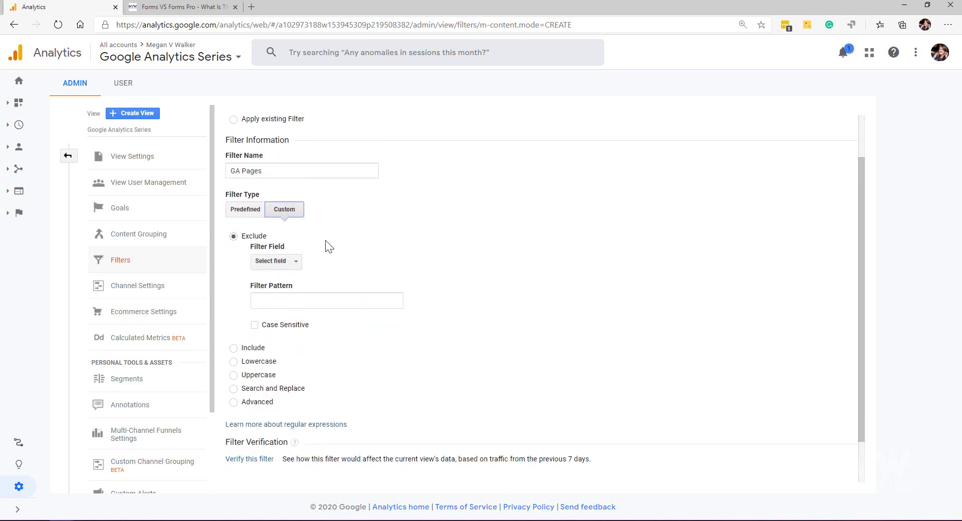
{"action": "left_click", "coordinate": [234, 348]}
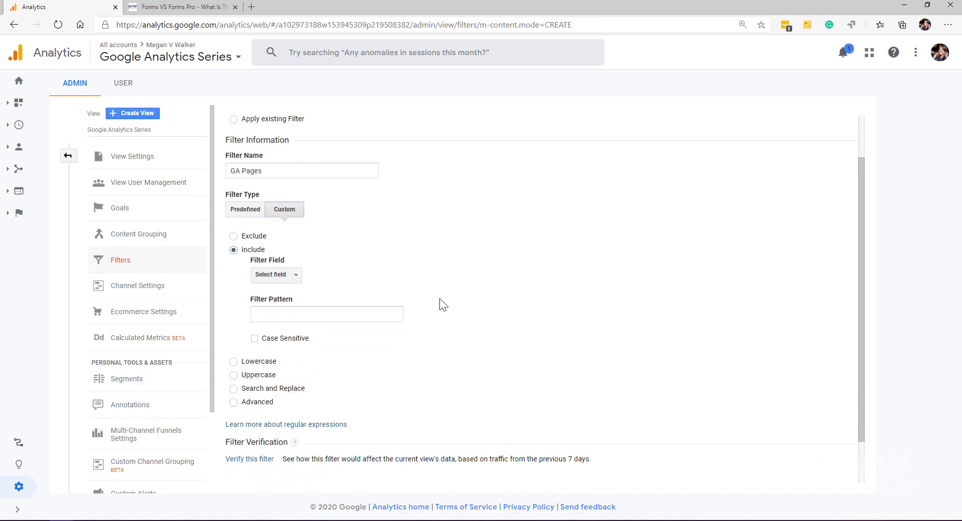
- Set the GA Pages filter field to Request URI with the pattern /GA, and save the filter
{"action": "left_click", "coordinate": [275, 274]}
{"action": "left_click", "coordinate": [300, 331]}
{"action": "left_click", "coordinate": [311, 317]}
{"action": "type", "text": "/"}
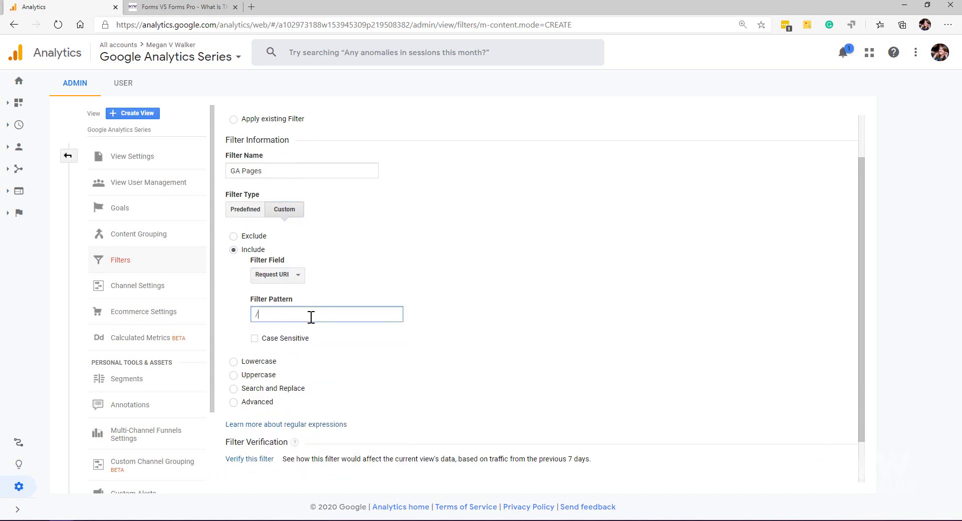
{"action": "type", "text": "GA"}
{"action": "scroll", "coordinate": [422, 306], "scroll_direction": "down", "scroll_amount": 2}
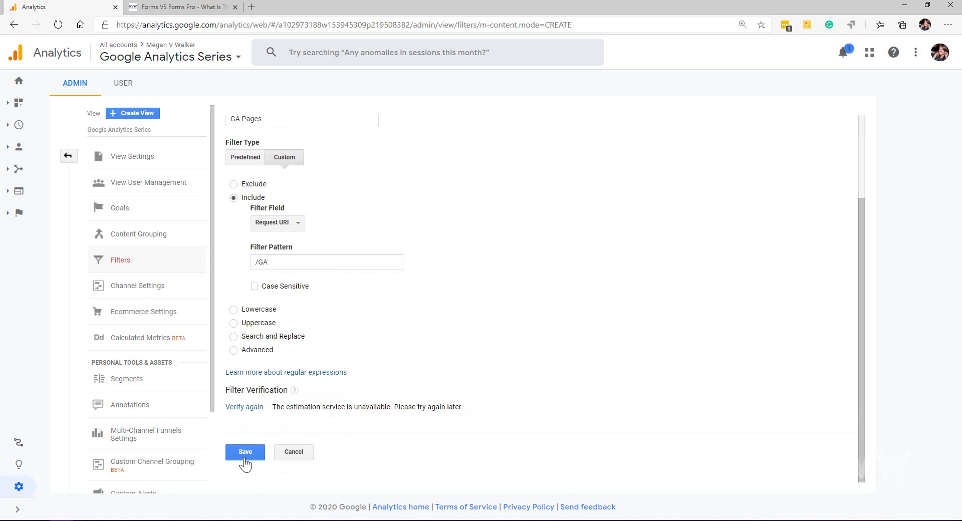
{"action": "left_click", "coordinate": [245, 458]}
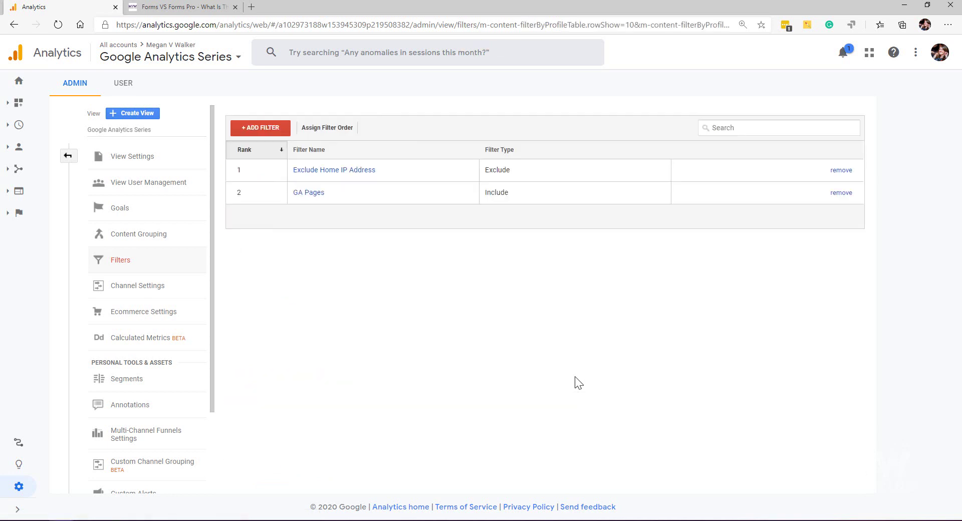